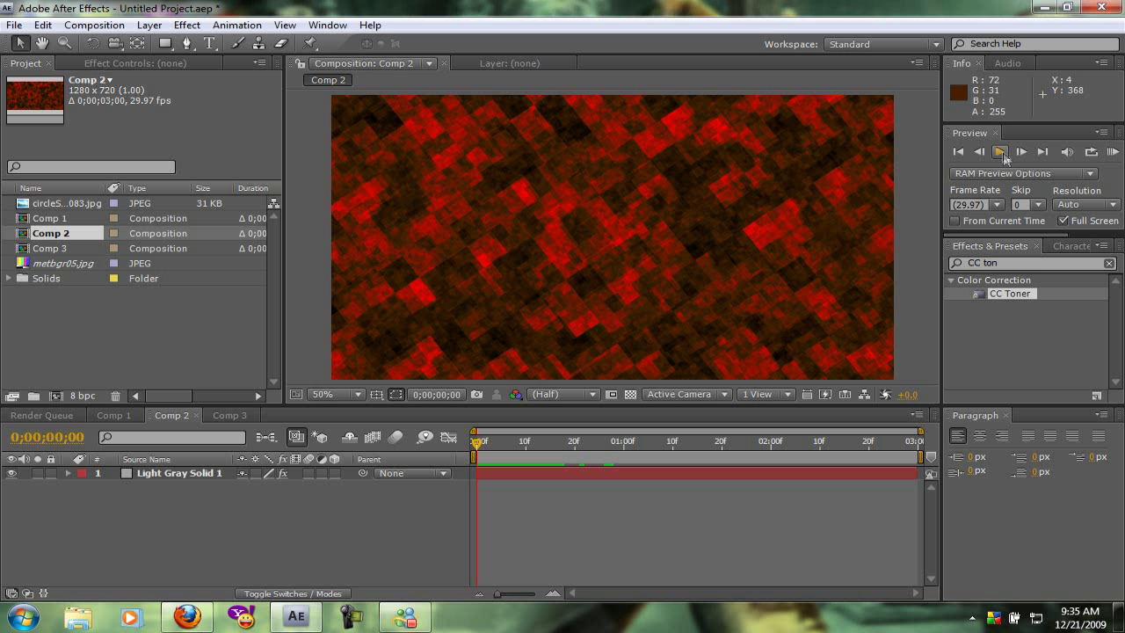
# - Preview the Comp 2 background, then create a new composition, Comp 4, with default settings
pyautogui.click(1003, 152)
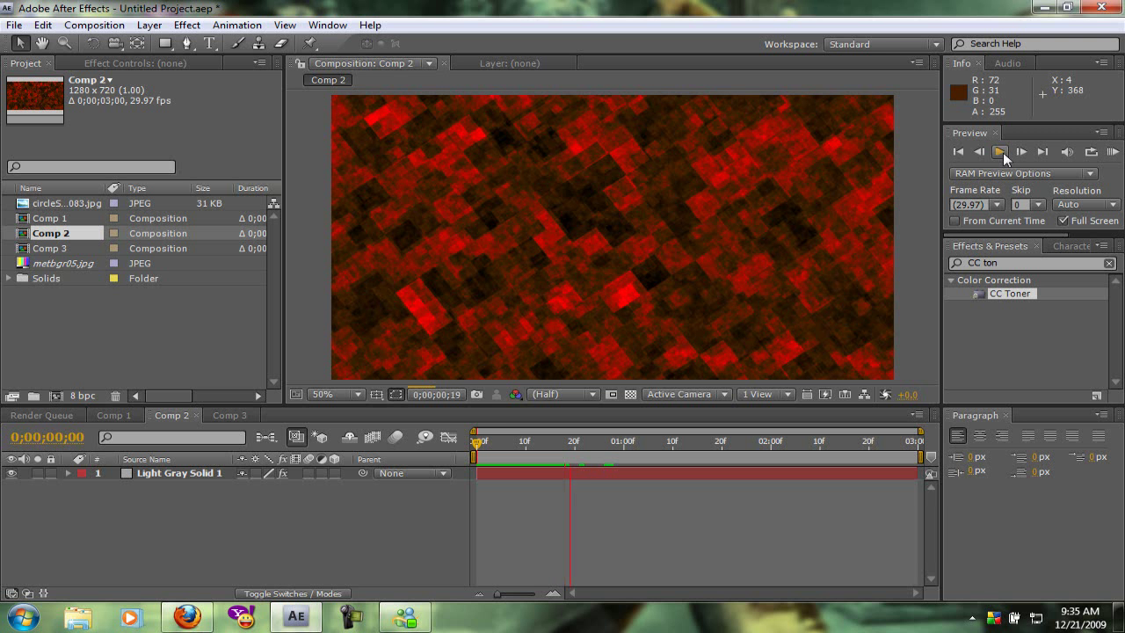
pyautogui.click(1003, 152)
pyautogui.rightClick(90, 327)
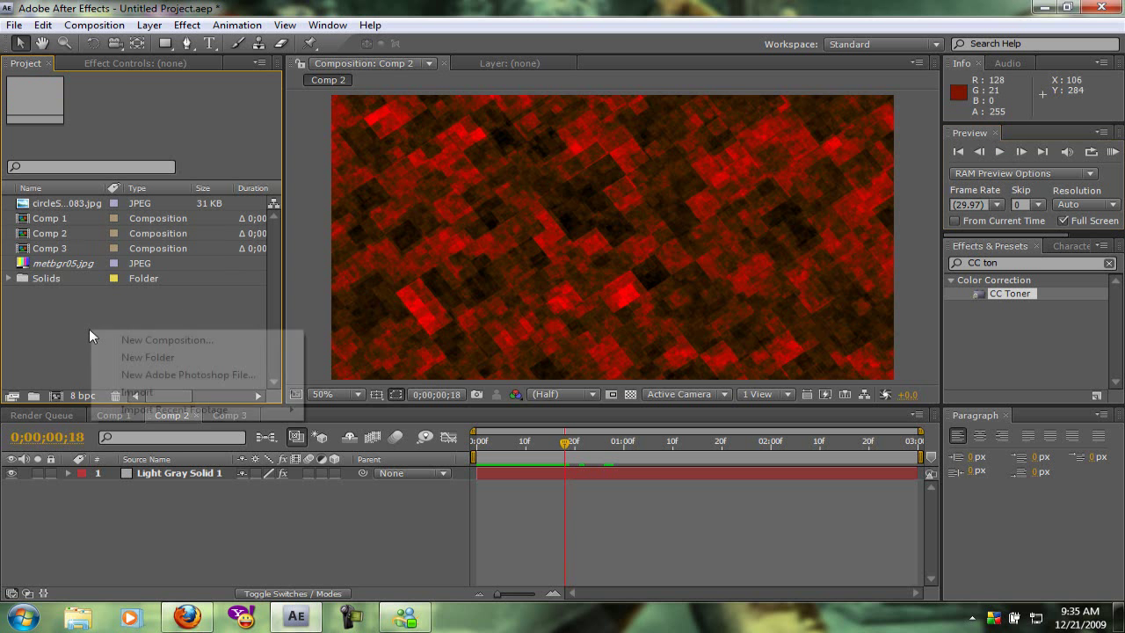
pyautogui.click(121, 339)
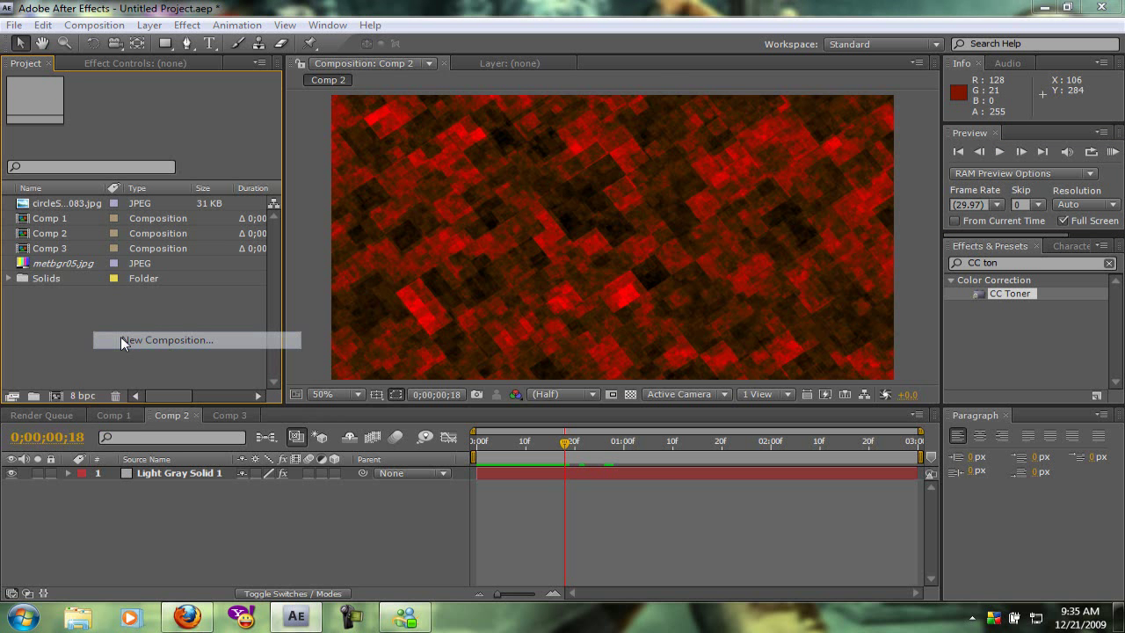
pyautogui.click(642, 463)
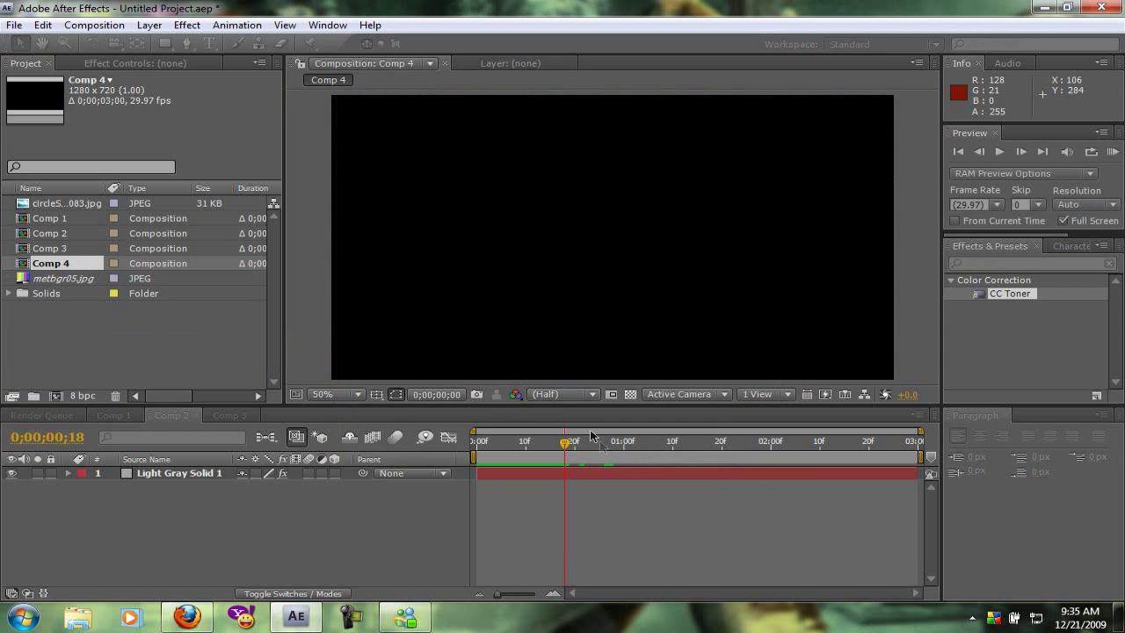
# - Add a full-frame light gray solid layer to Comp 4
pyautogui.rightClick(273, 527)
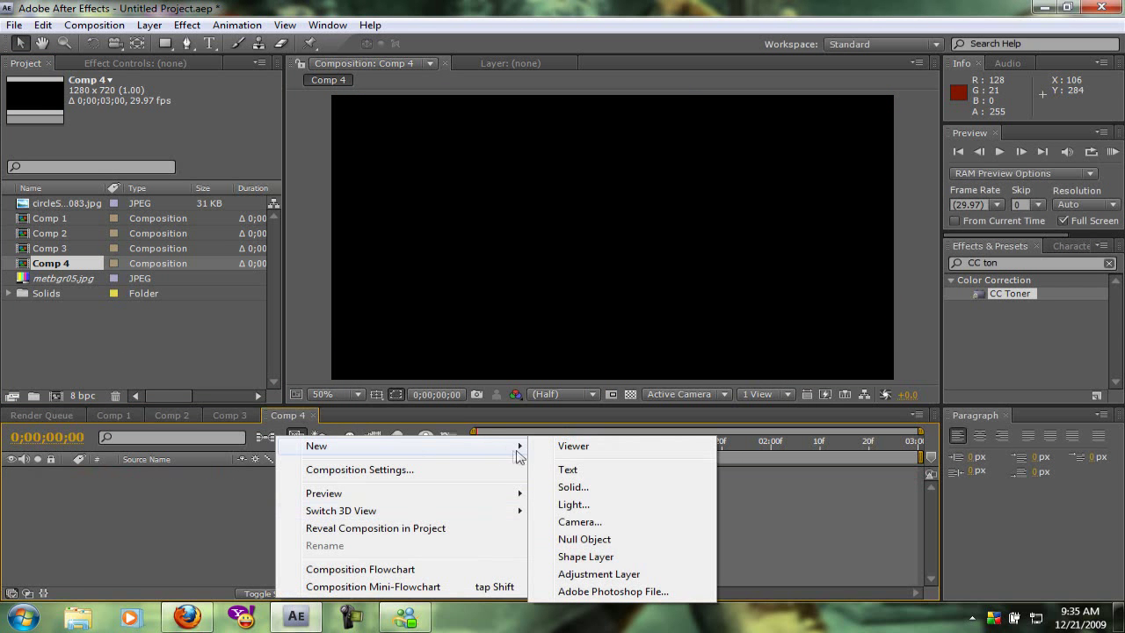
pyautogui.click(571, 489)
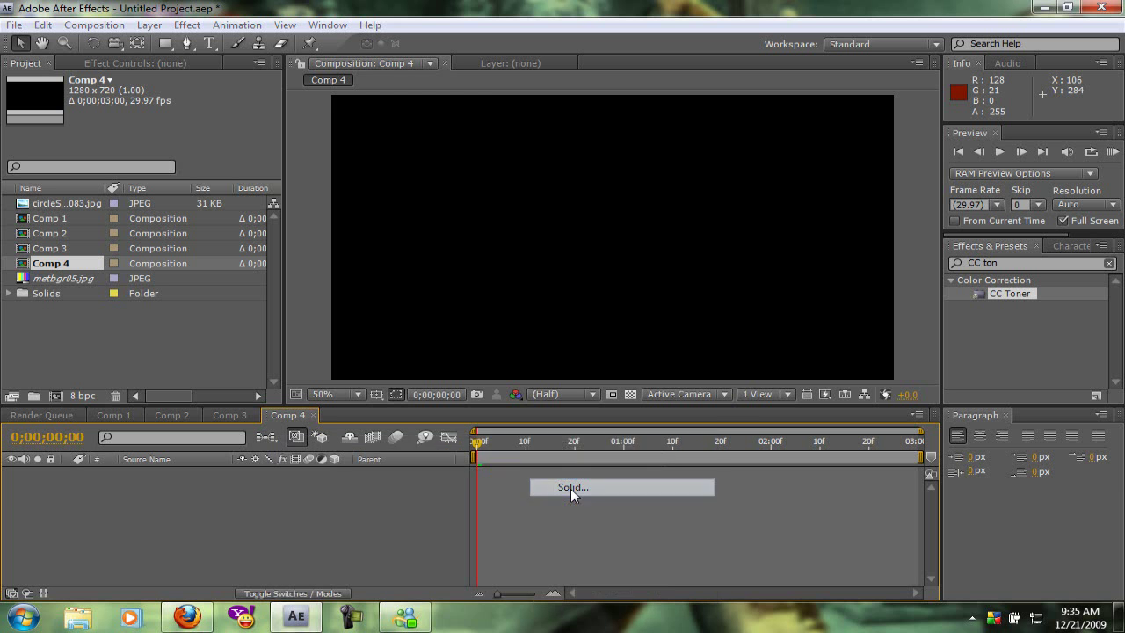
pyautogui.click(605, 447)
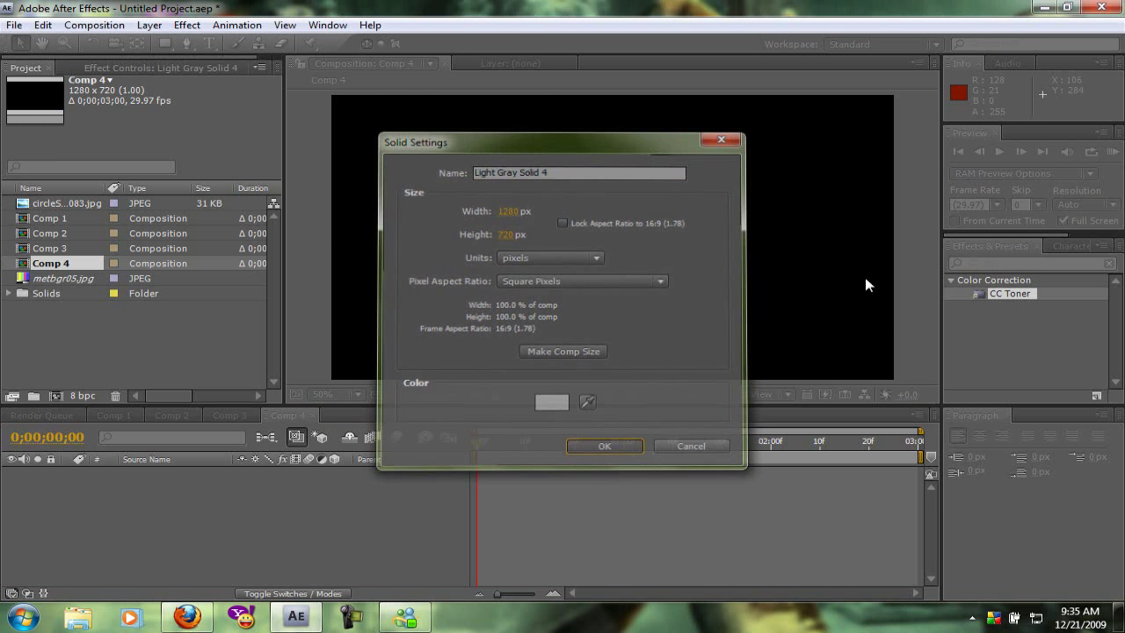
pyautogui.click(1011, 263)
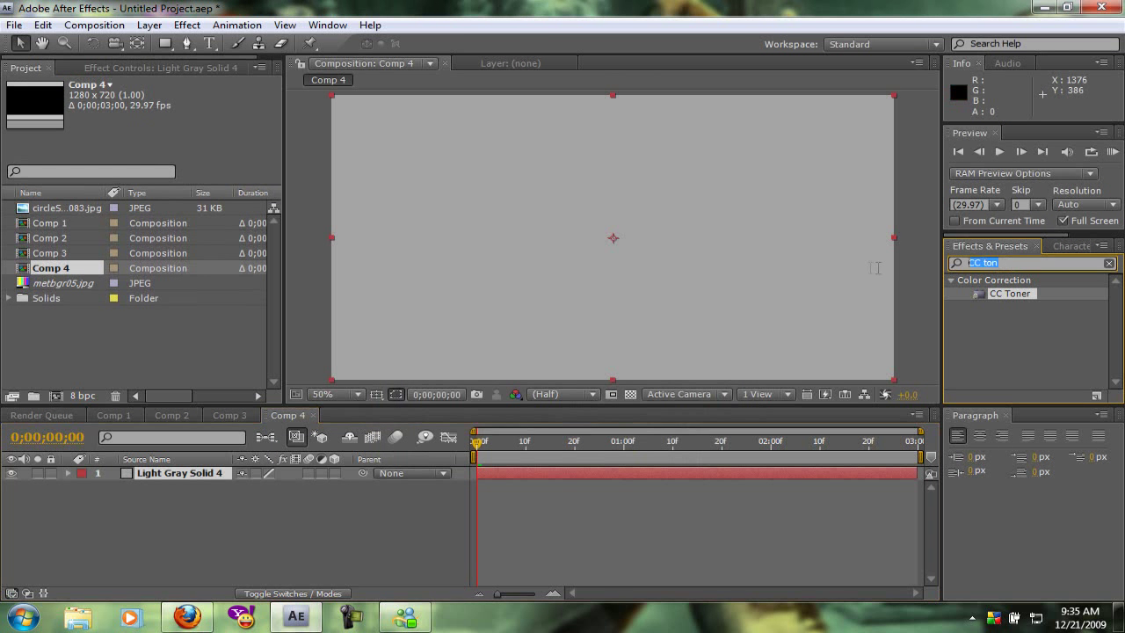
# - Apply Block-type Fractal Noise to the gray solid and rotate its pattern to 130°
pyautogui.press('BackSpace')
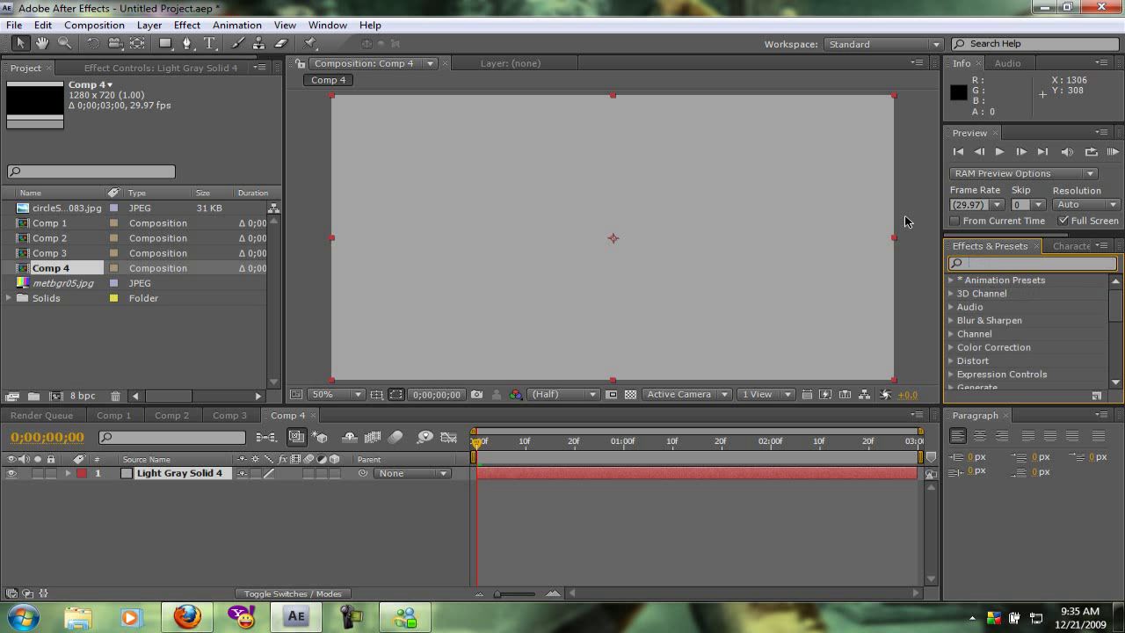
pyautogui.write('frac')
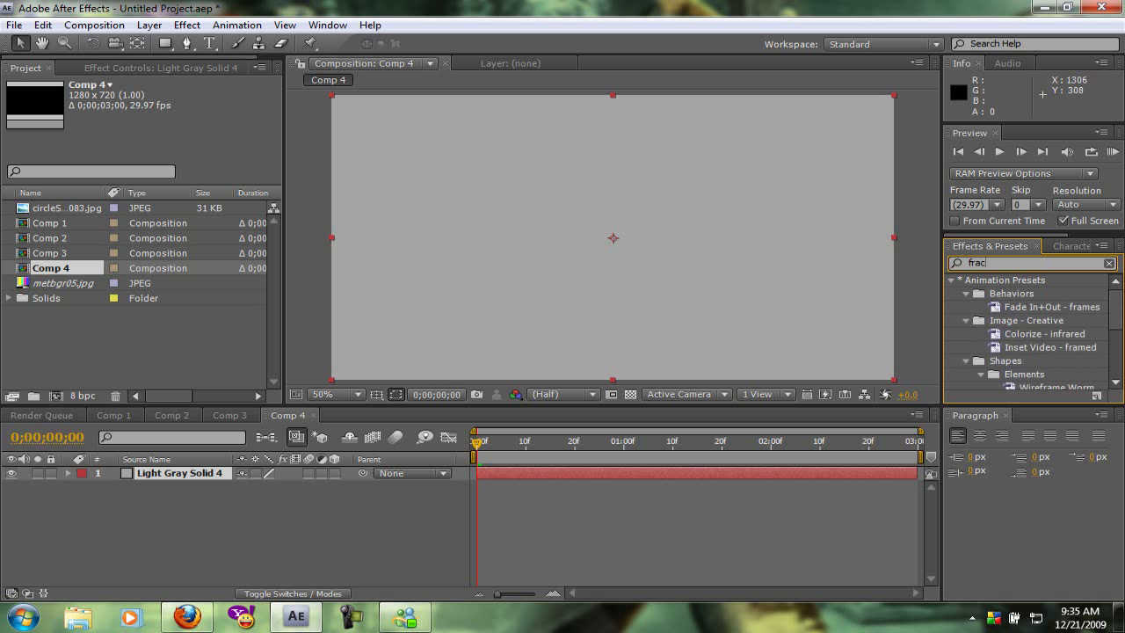
pyautogui.write('tal')
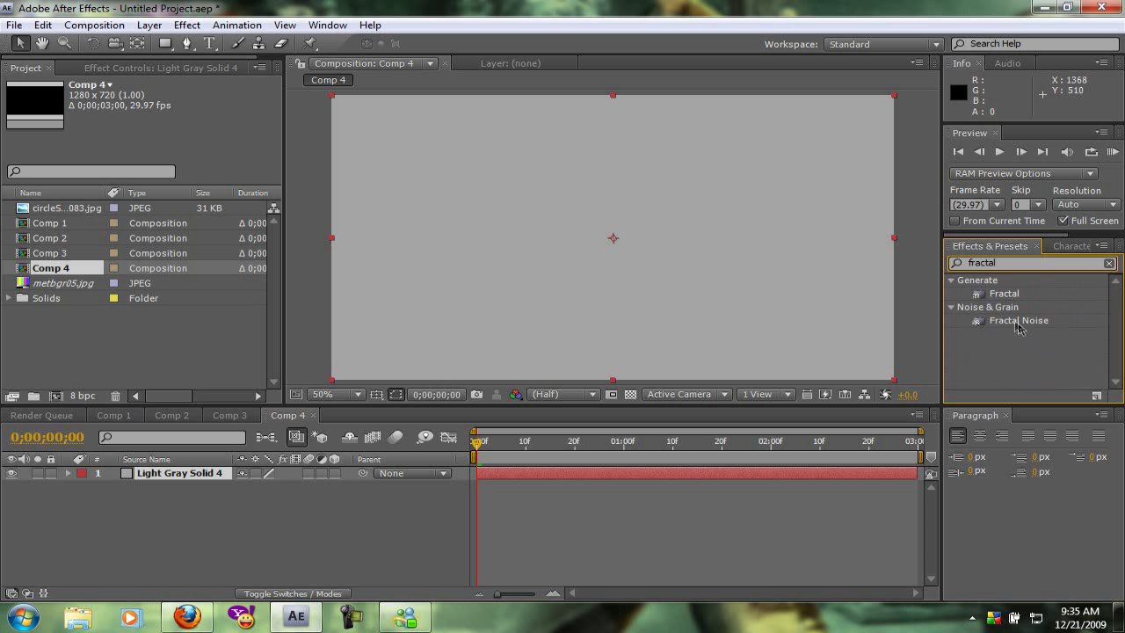
pyautogui.moveTo(1018, 324); pyautogui.dragTo(610, 346)
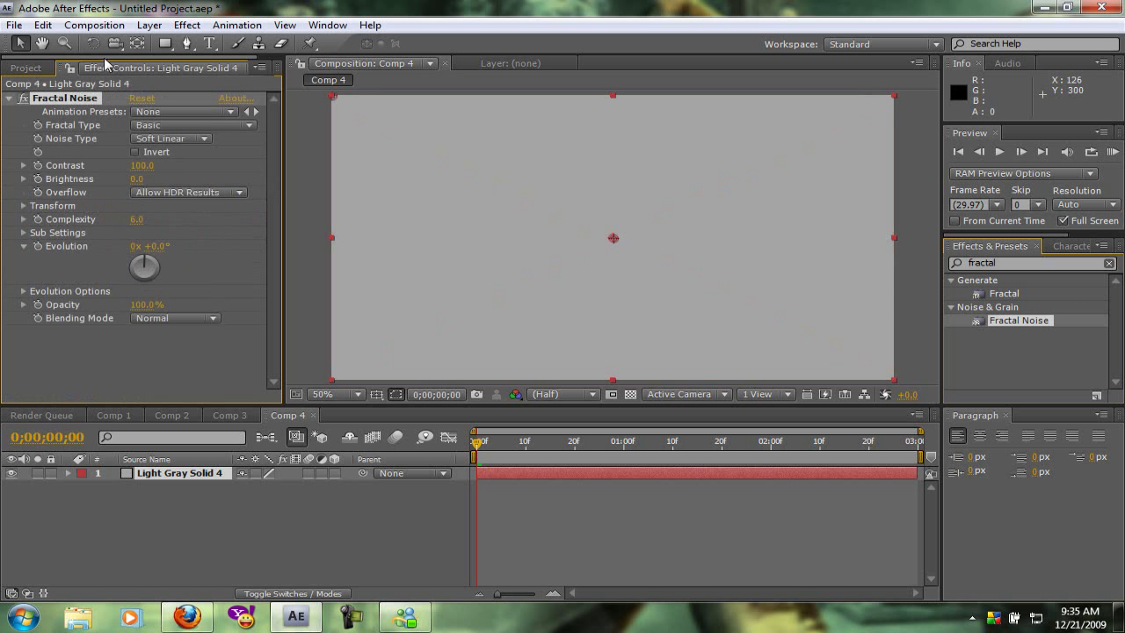
pyautogui.click(183, 139)
pyautogui.click(175, 107)
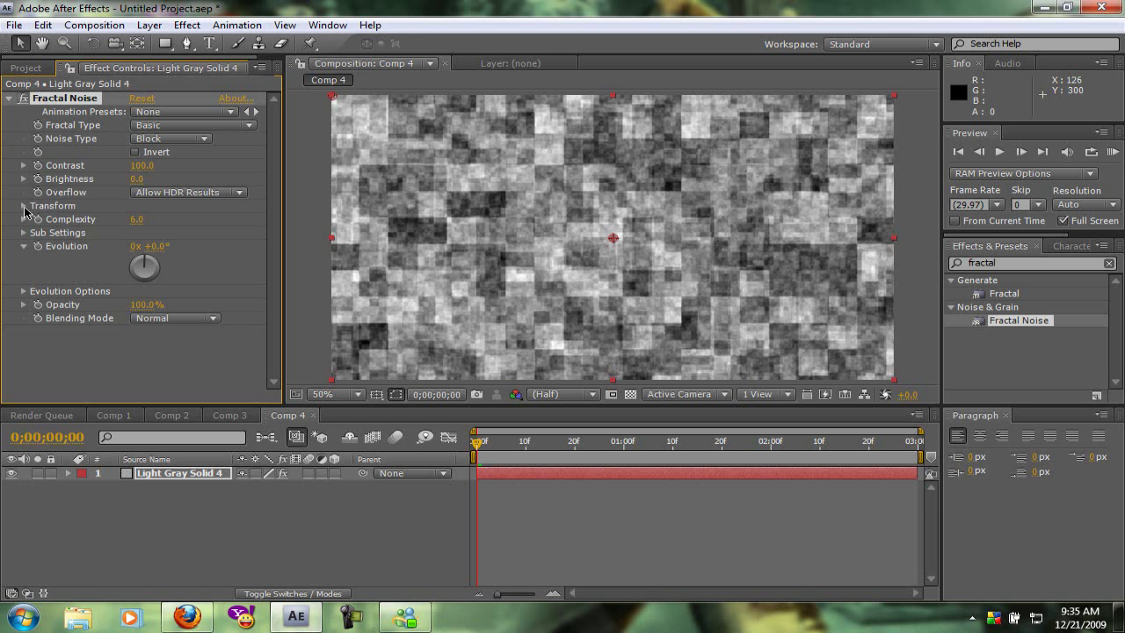
pyautogui.click(24, 207)
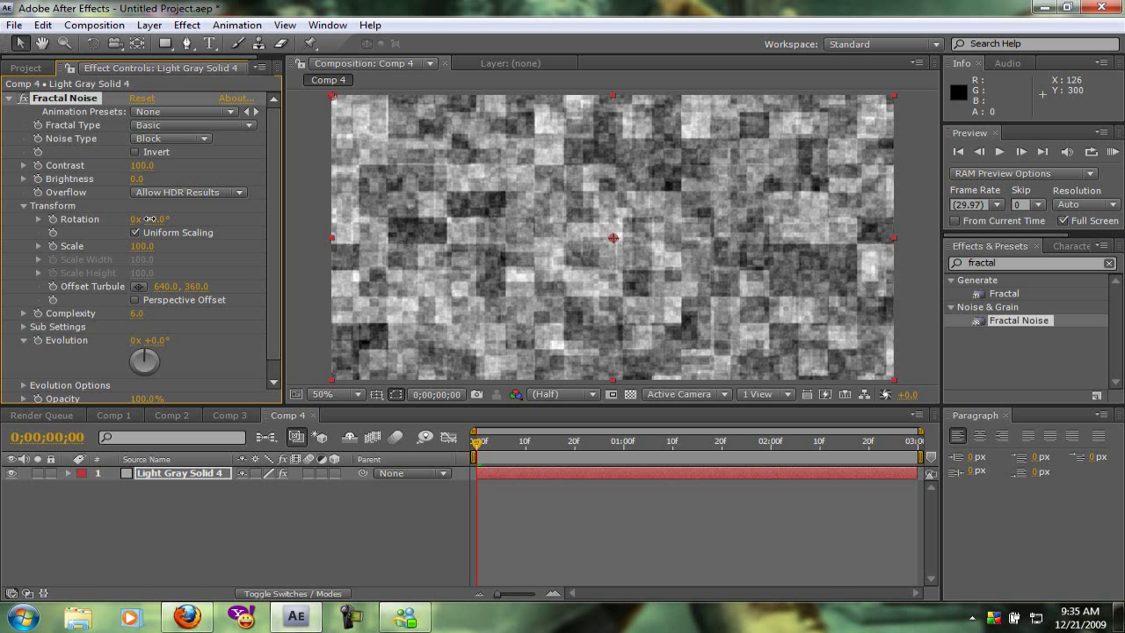
pyautogui.moveTo(156, 219); pyautogui.dragTo(216, 220)
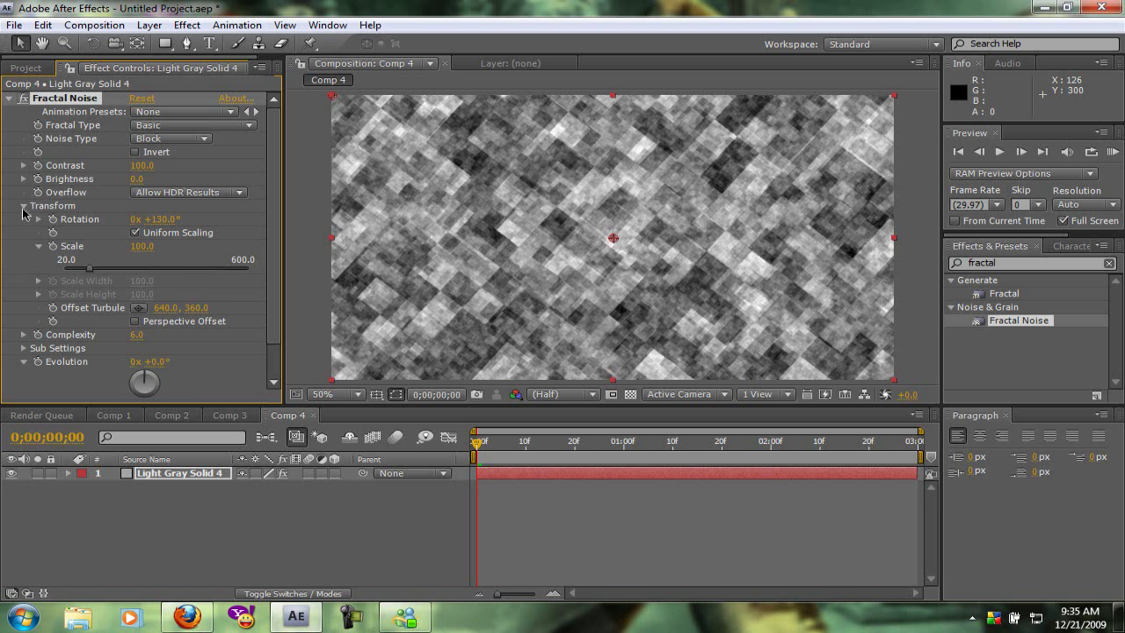
# - At the comp's last frame, keyframe Evolution to 8 revolutions plus 45°
pyautogui.click(24, 206)
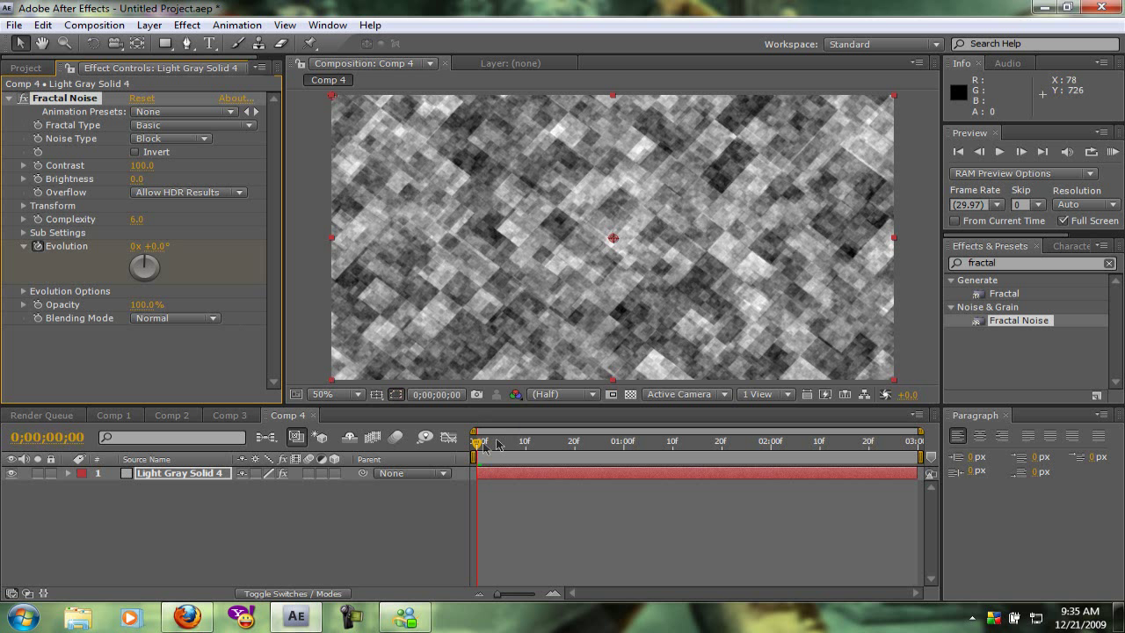
pyautogui.moveTo(477, 442); pyautogui.dragTo(633, 442)
pyautogui.press('End')
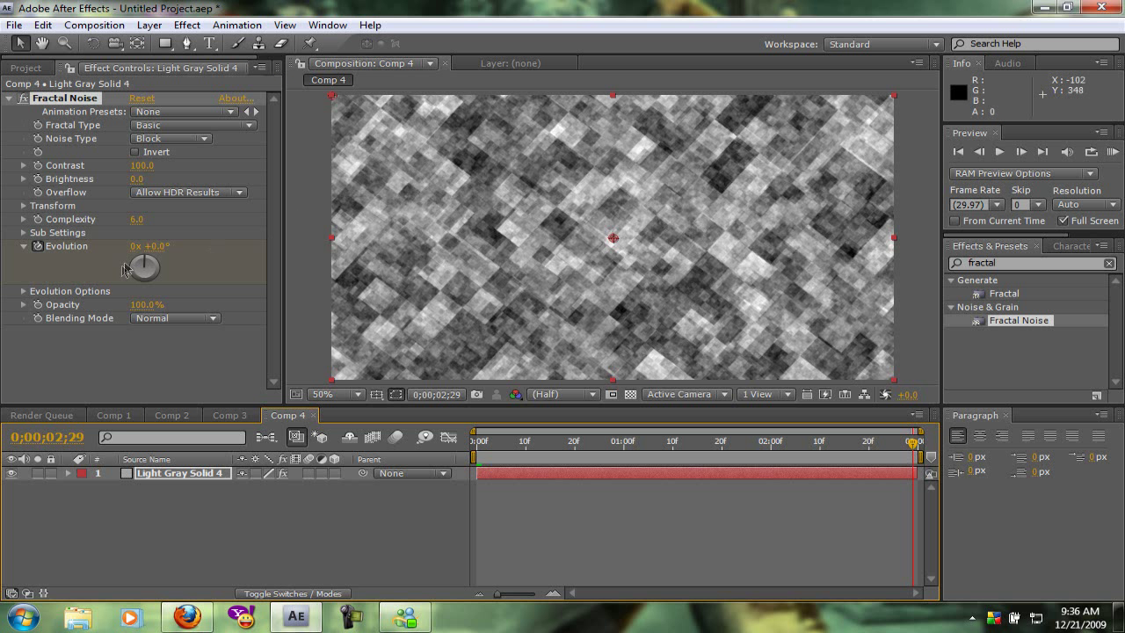
pyautogui.click(157, 246)
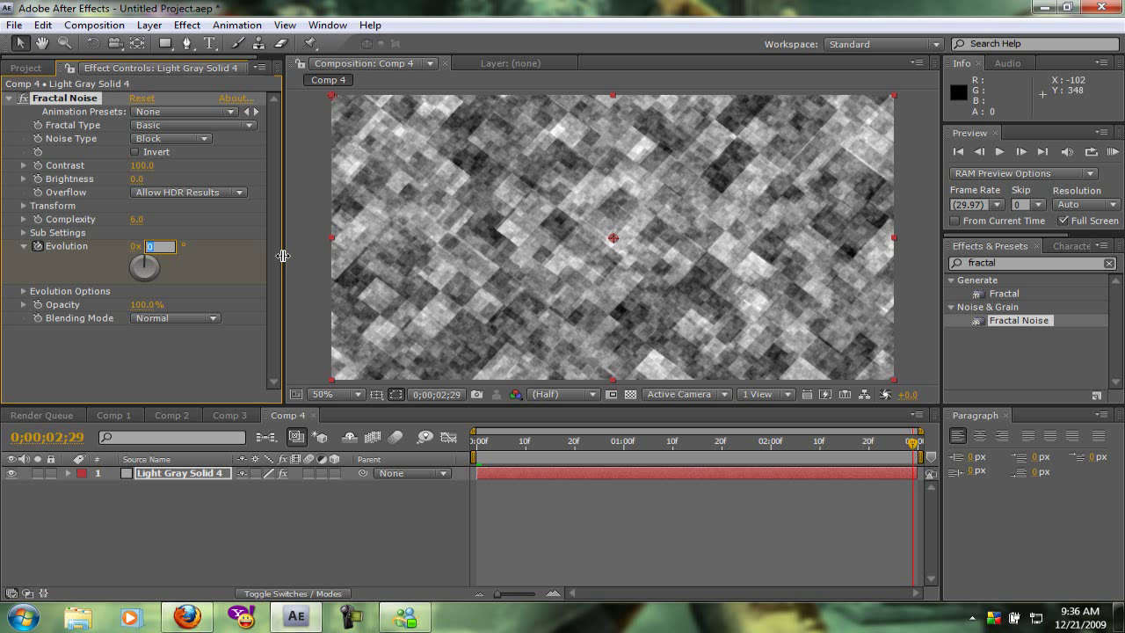
pyautogui.write('45')
pyautogui.press('Return')
pyautogui.click(137, 247)
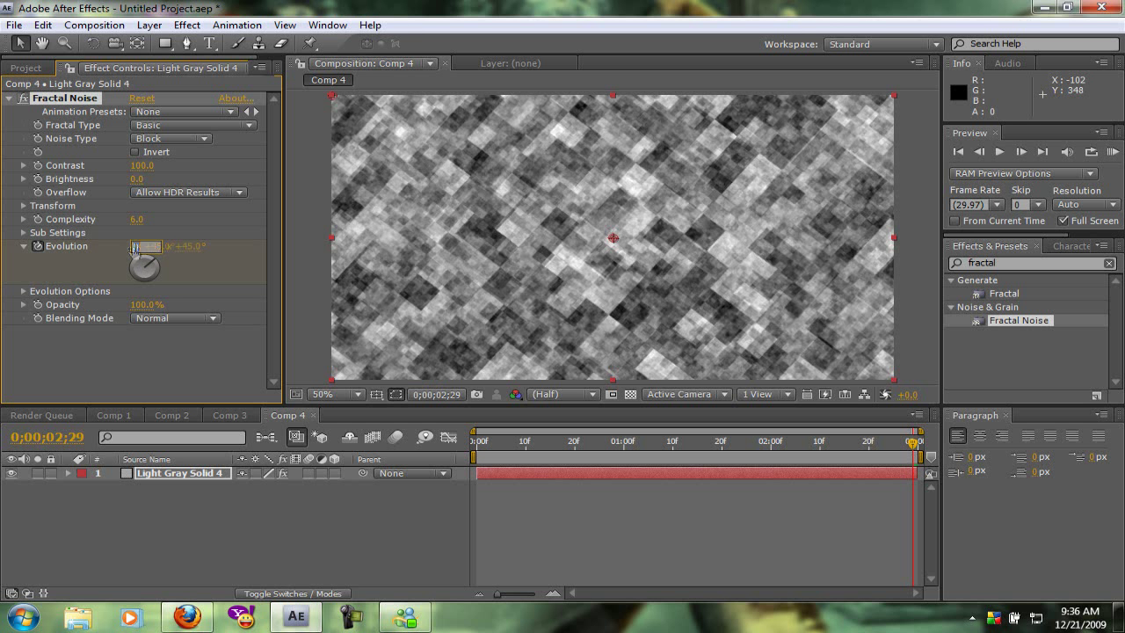
pyautogui.press('Return')
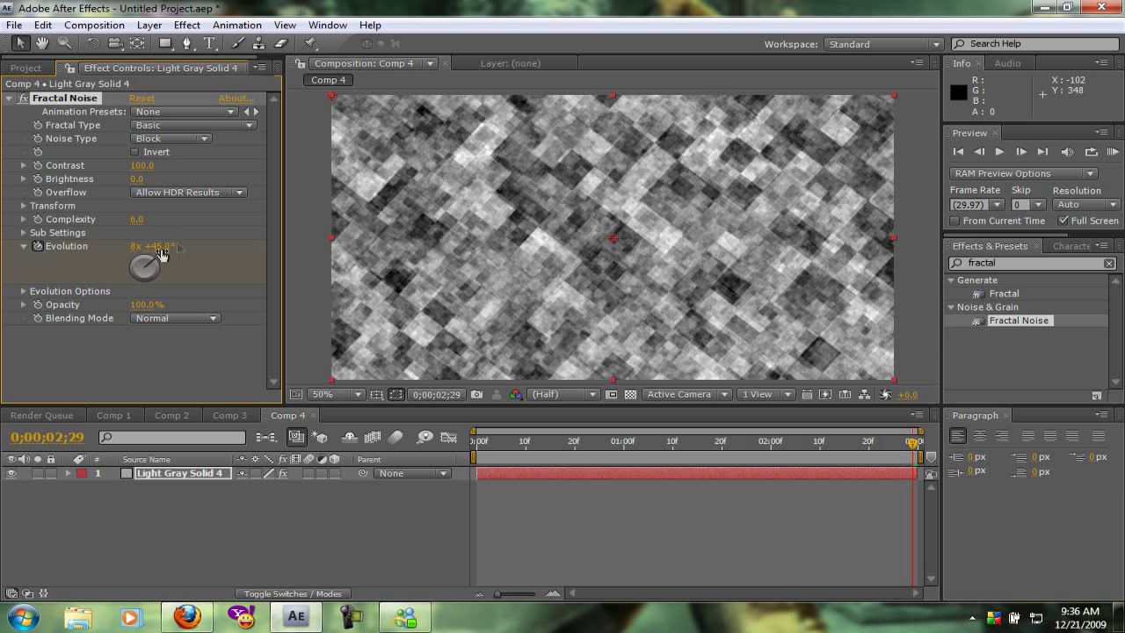
# - Scrub through the evolving noise animation and return to the first frame
pyautogui.moveTo(908, 442); pyautogui.dragTo(476, 444)
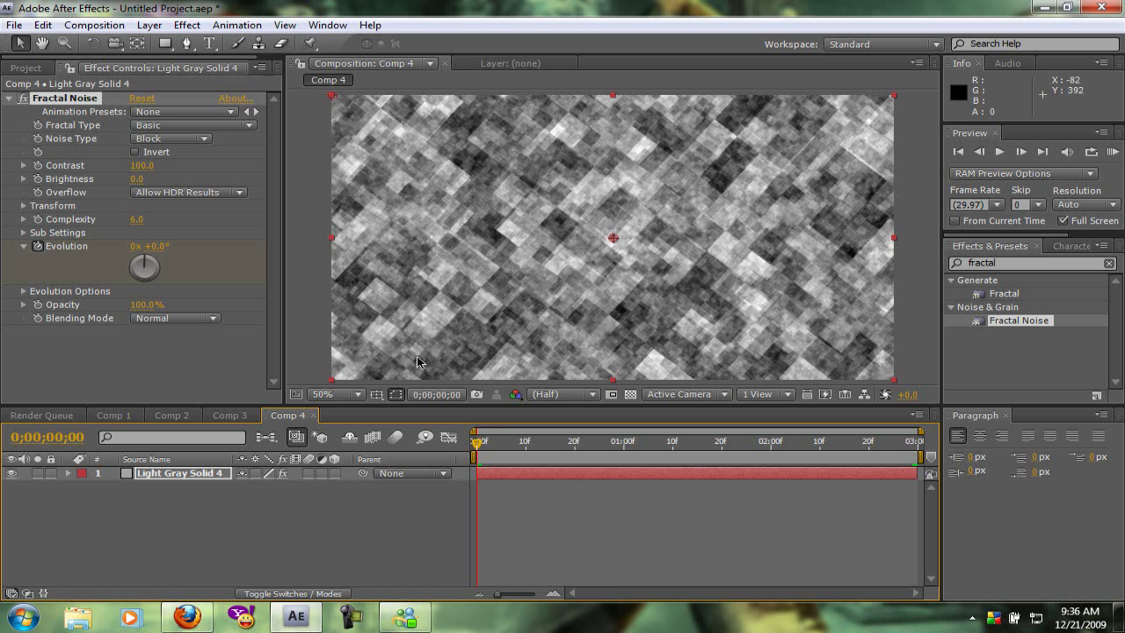
pyautogui.moveTo(483, 450)
pyautogui.mouseDown()
pyautogui.moveTo(845, 448)
pyautogui.moveTo(677, 448)
pyautogui.mouseUp()
pyautogui.press('Home')
pyautogui.hotkey('ctrl', '5')
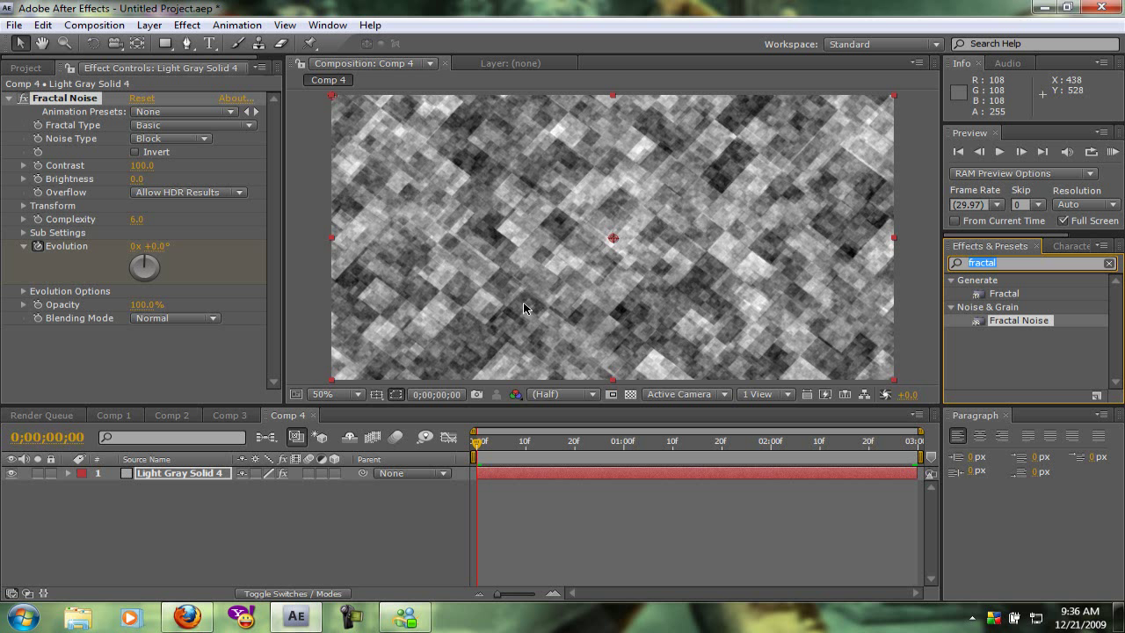
# - Apply CC Toner to the noise layer and set its highlights to red
pyautogui.write('CC')
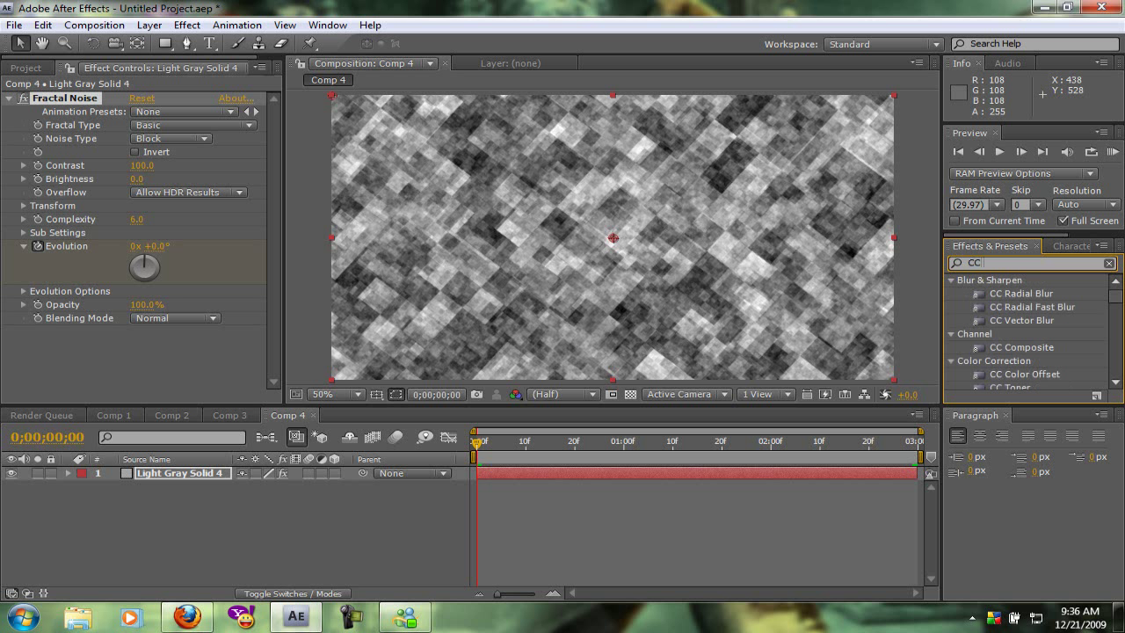
pyautogui.write(' toner')
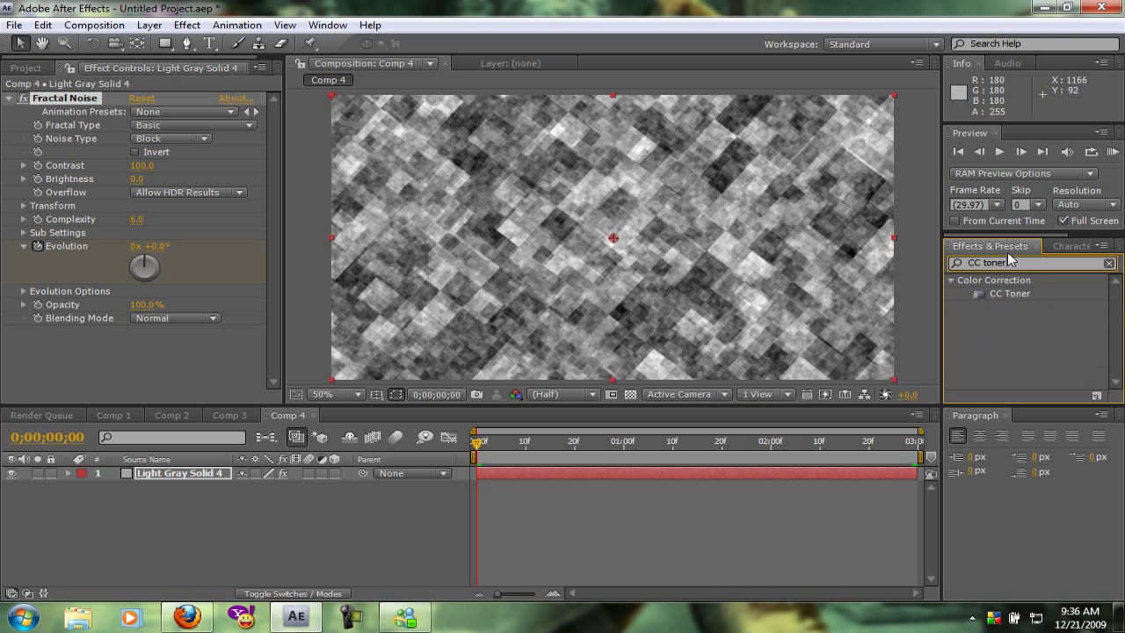
pyautogui.moveTo(1015, 295)
pyautogui.mouseDown()
pyautogui.moveTo(976, 323)
pyautogui.moveTo(674, 247)
pyautogui.mouseUp()
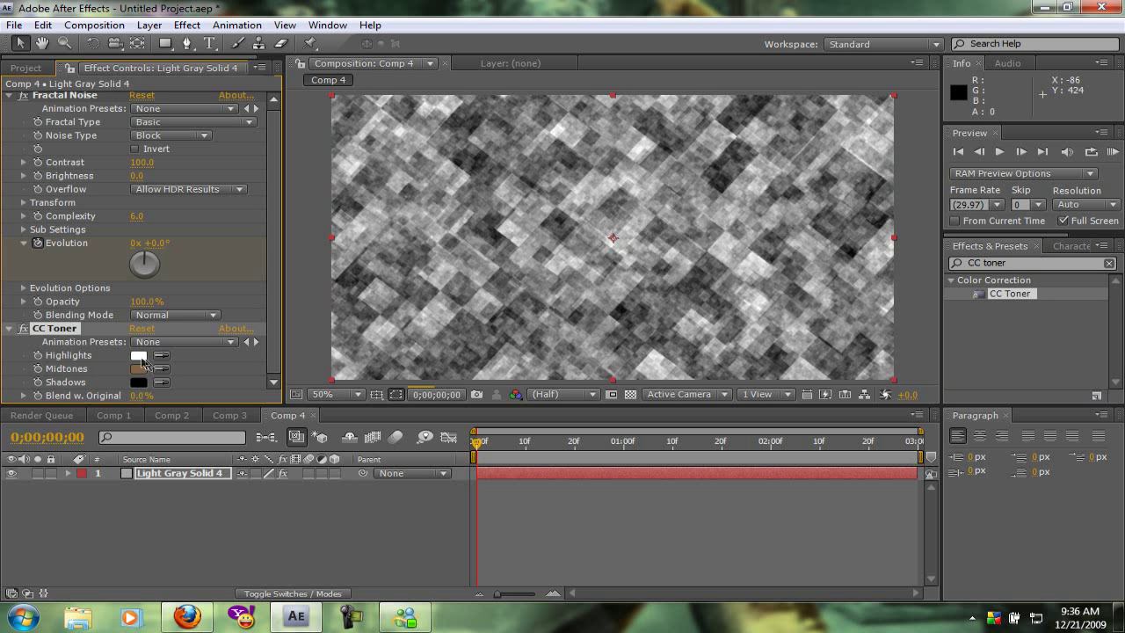
pyautogui.click(139, 356)
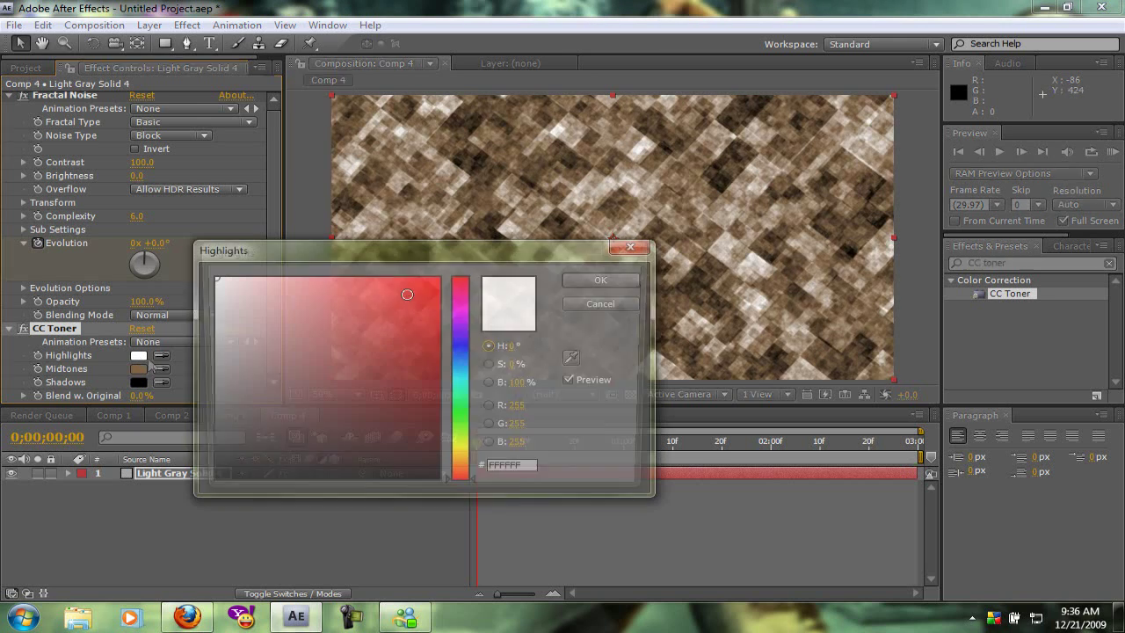
pyautogui.click(388, 301)
pyautogui.click(626, 280)
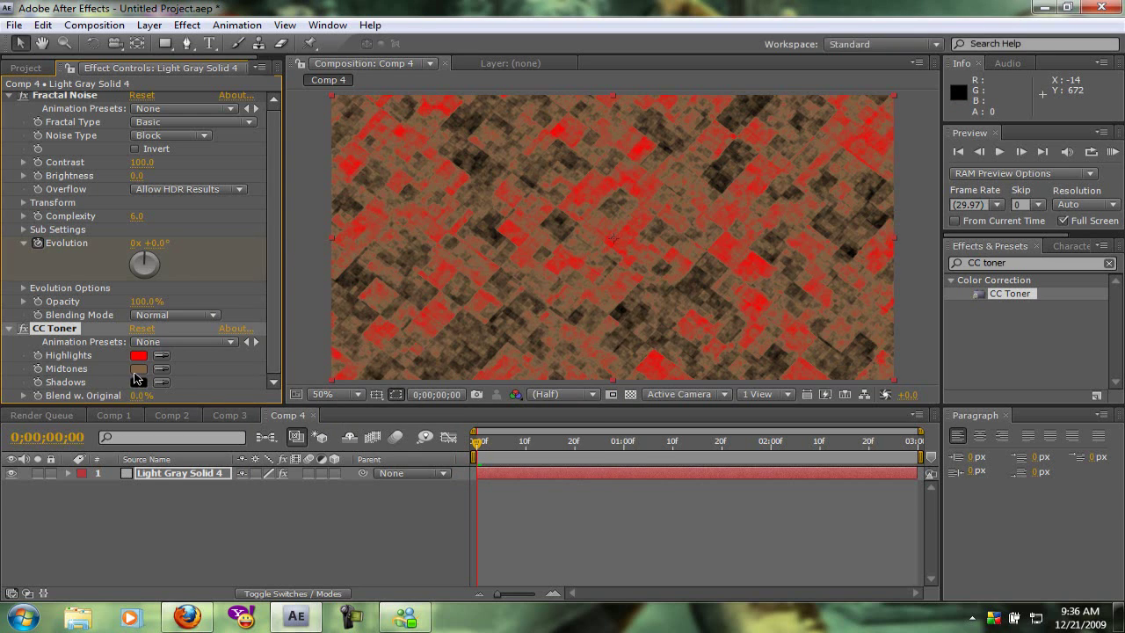
# - Set the CC Toner midtones to a dark brown
pyautogui.click(139, 369)
pyautogui.click(436, 446)
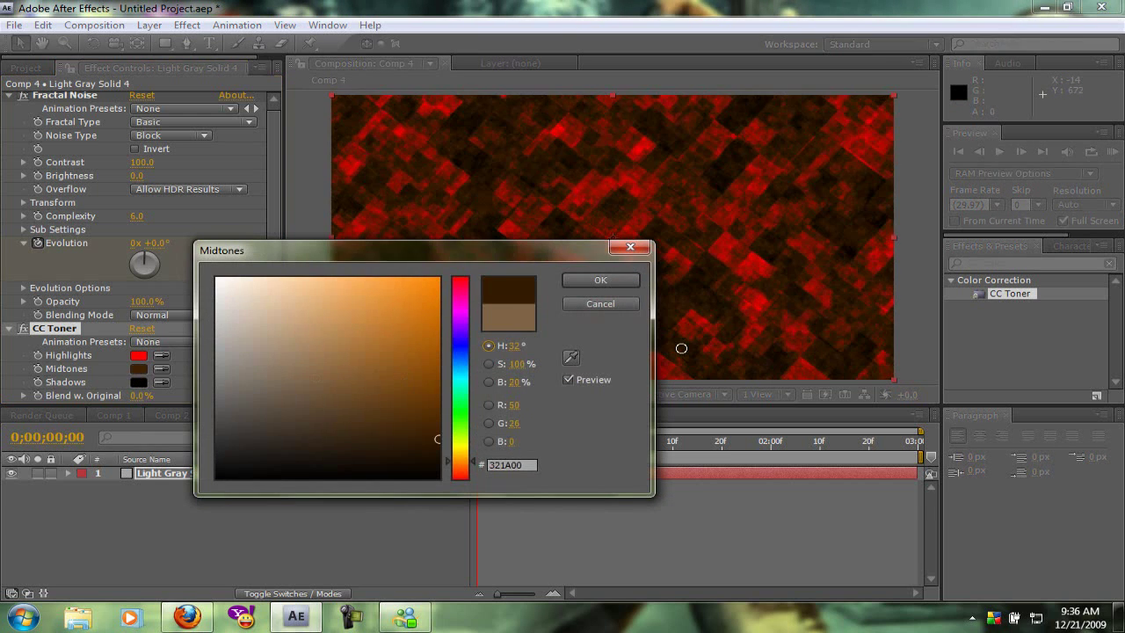
pyautogui.moveTo(431, 394); pyautogui.dragTo(437, 399)
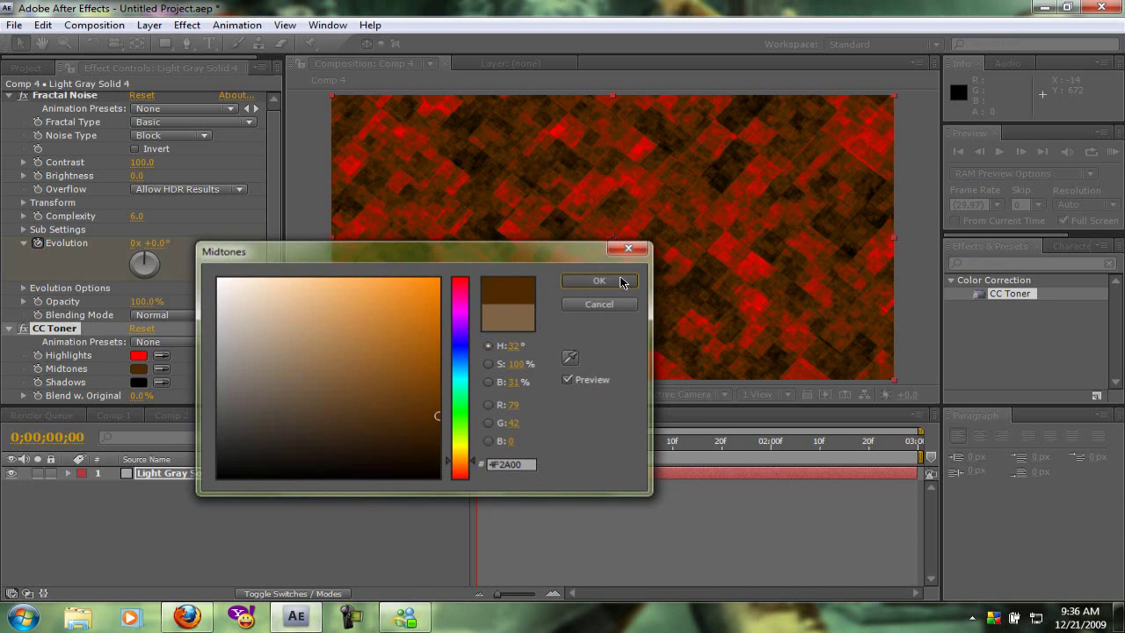
pyautogui.click(622, 279)
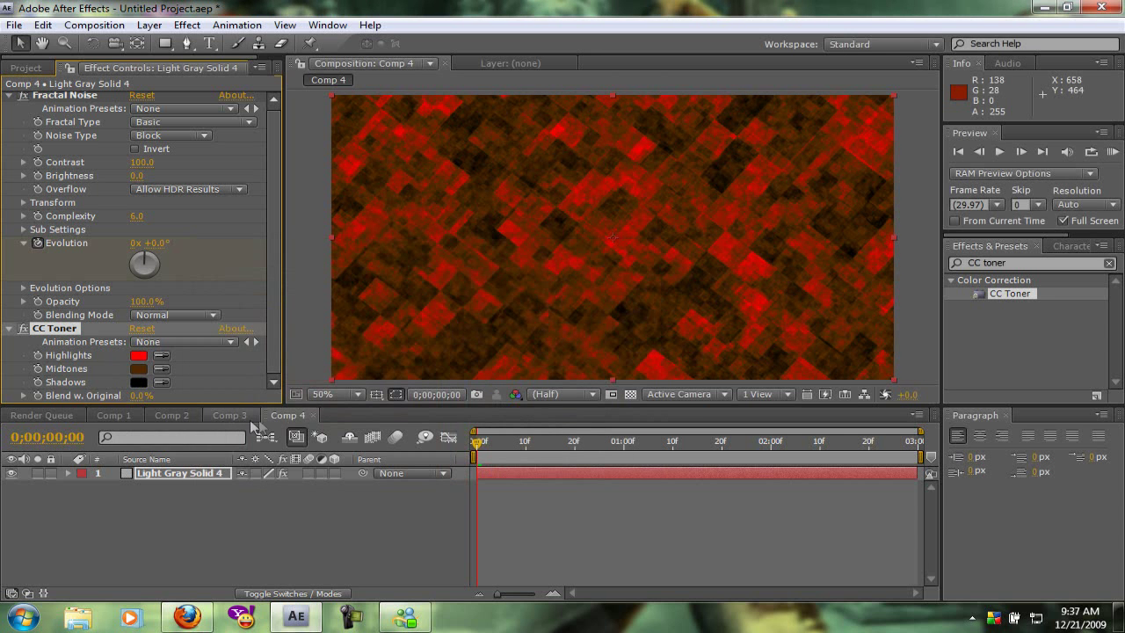
pyautogui.click(1001, 153)
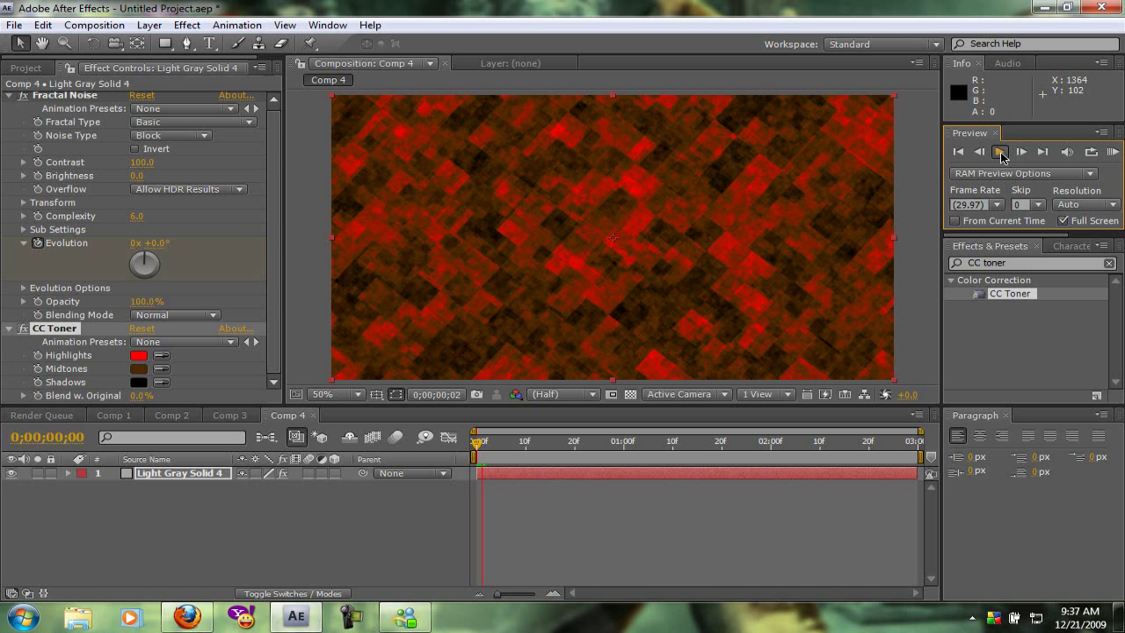